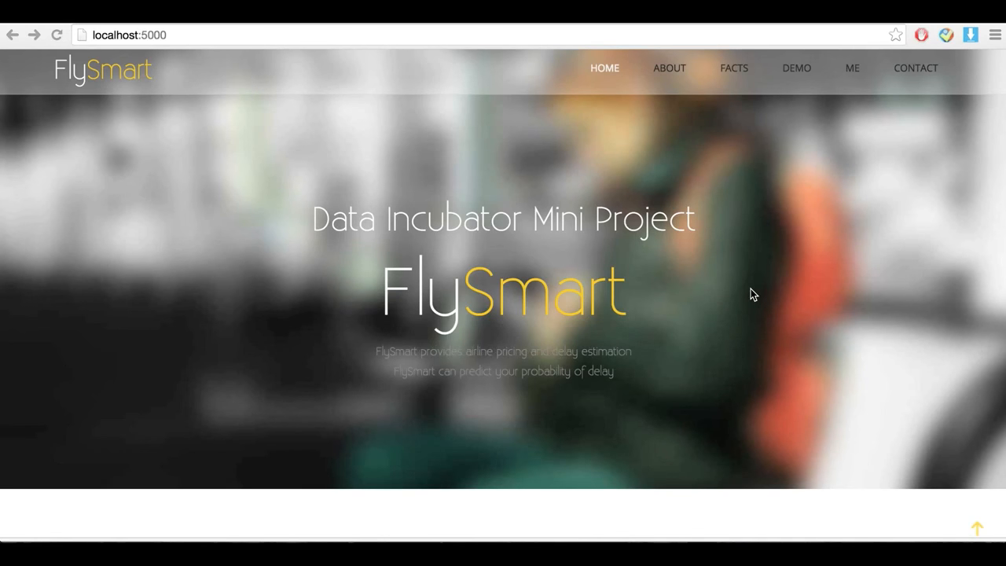
pyautogui.scroll(-5, 750, 289)
pyautogui.scroll(-2, 750, 294)
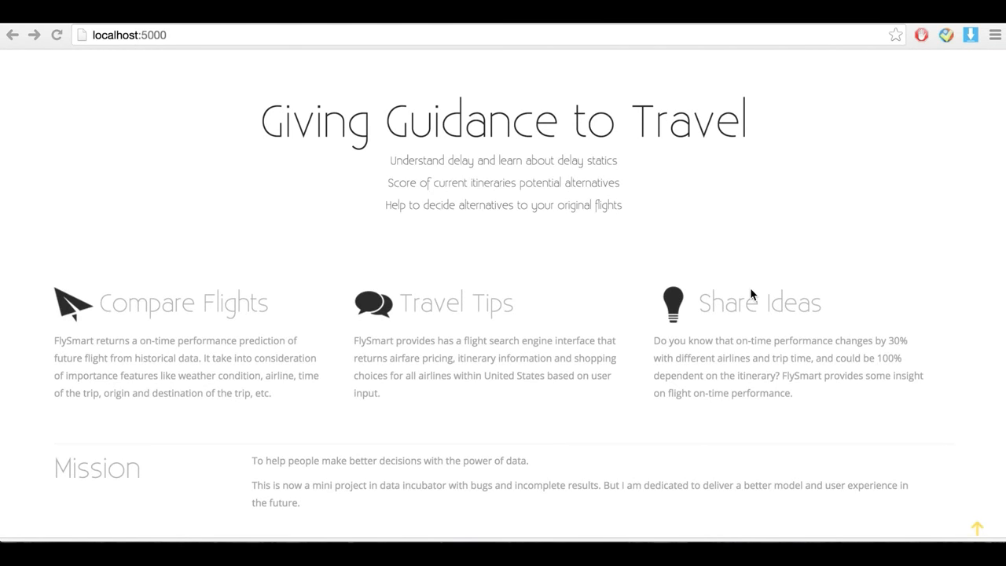
pyautogui.scroll(-1, 750, 294)
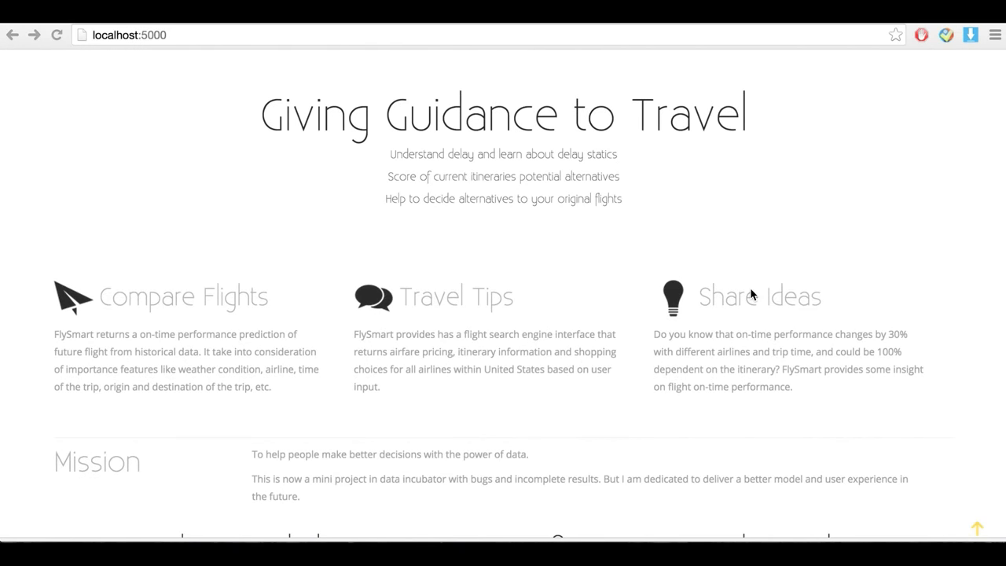
pyautogui.scroll(-5, 750, 294)
pyautogui.scroll(-5, 750, 294)
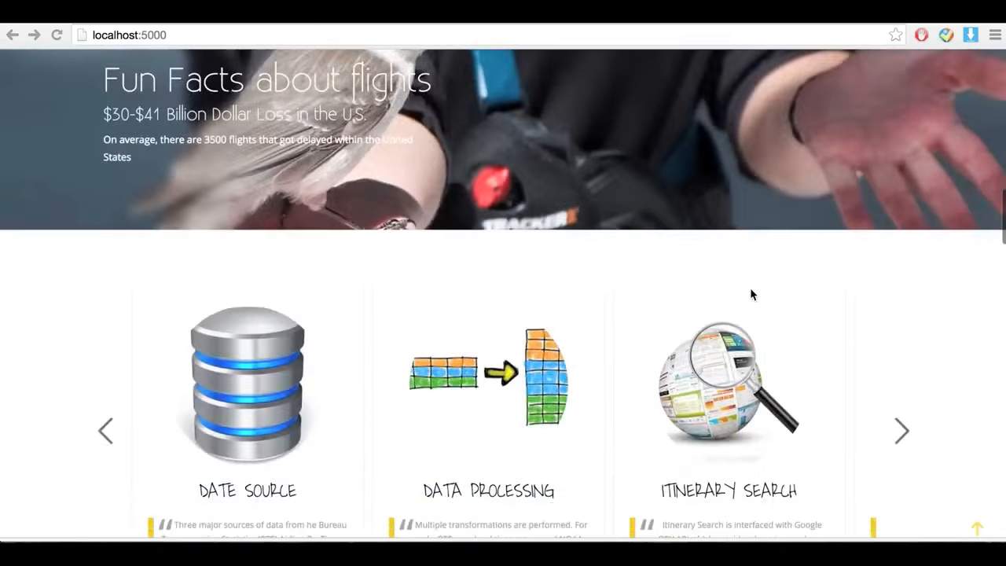
pyautogui.scroll(-3, 750, 294)
pyautogui.scroll(2, 750, 294)
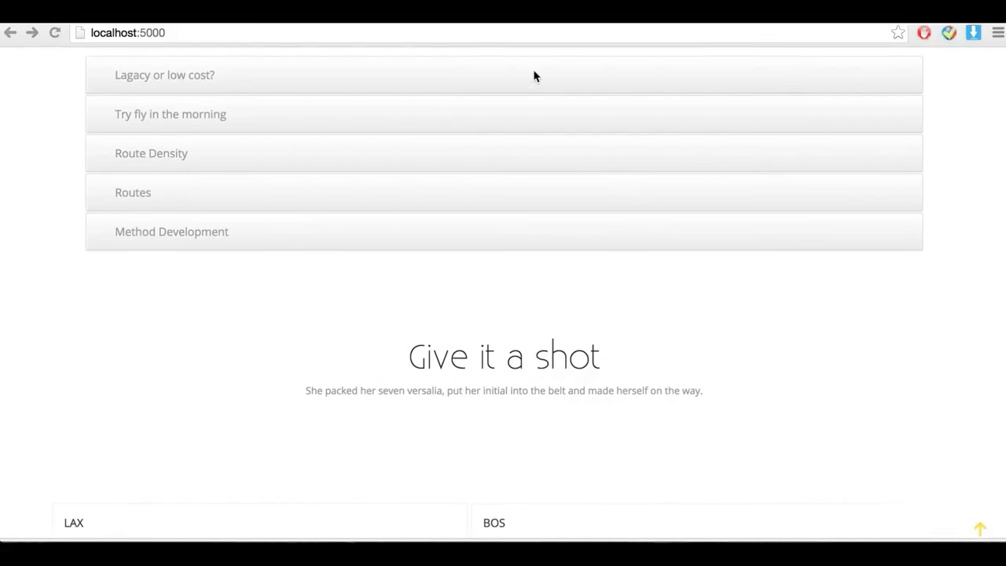
# Review the 'Lagacy or low cost?' and 'Try fly in the morning' delay charts, then expand Route Density
pyautogui.click(539, 76)
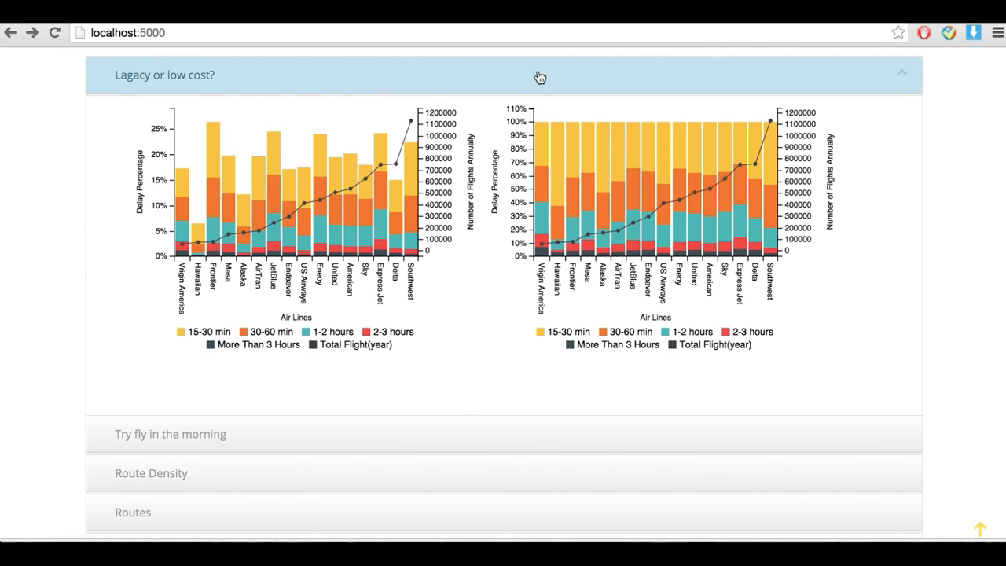
pyautogui.click(540, 77)
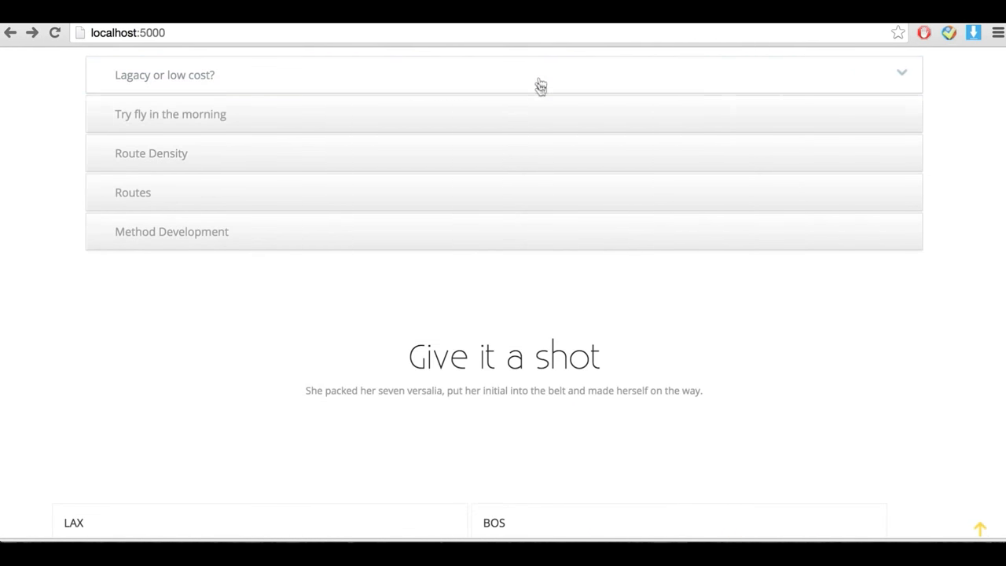
pyautogui.click(542, 121)
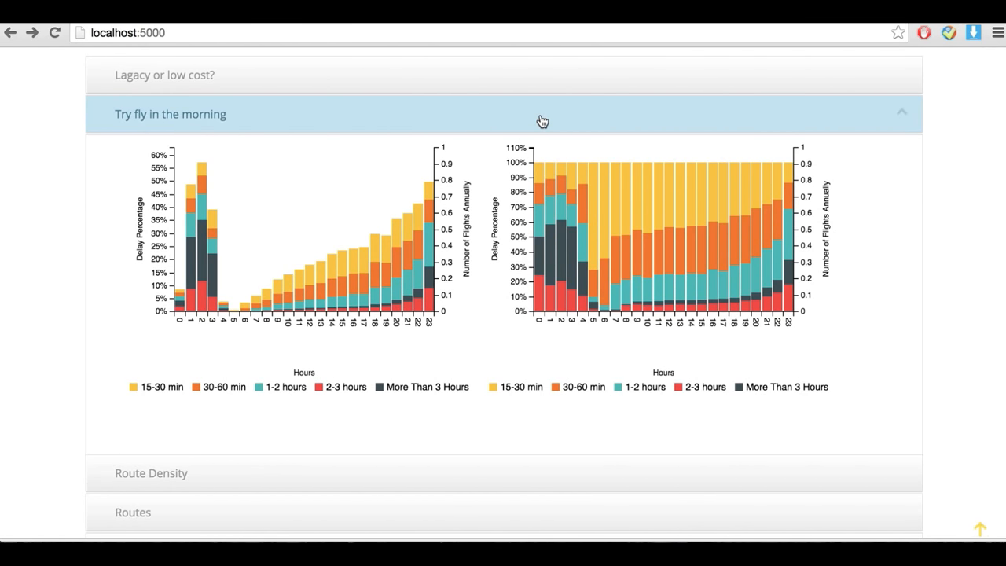
pyautogui.click(543, 121)
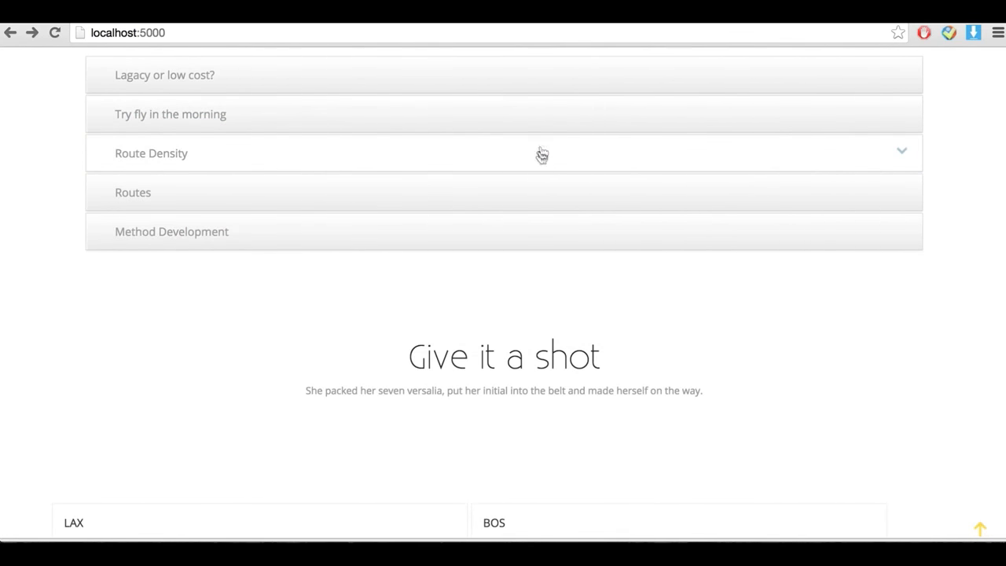
pyautogui.click(540, 161)
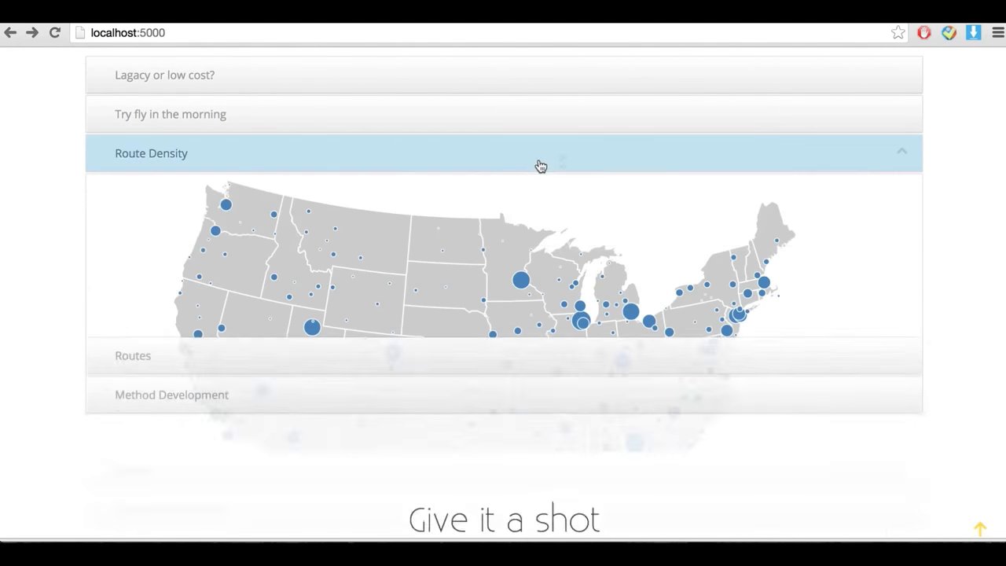
pyautogui.scroll(-2, 973, 306)
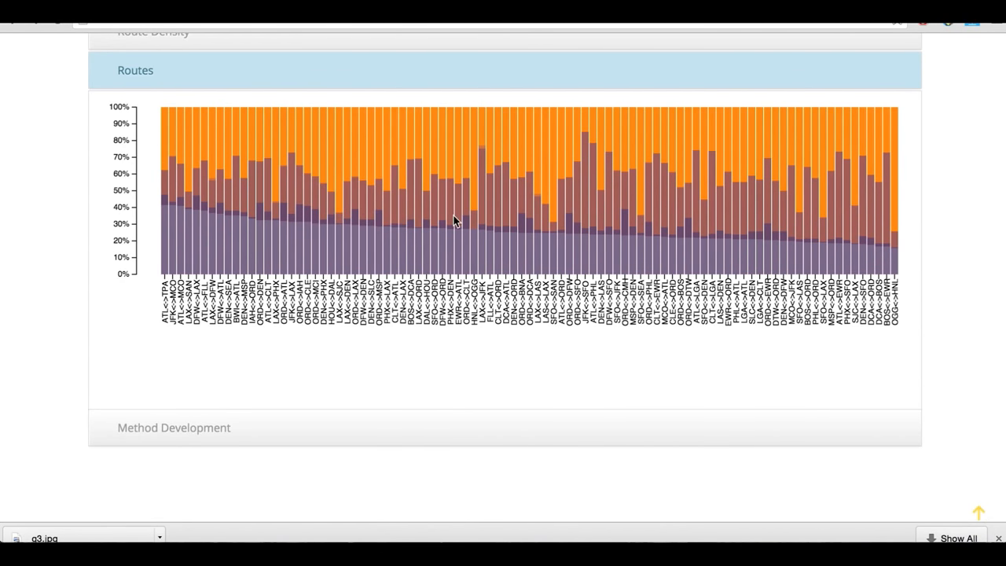
# Collapse the Routes delay-percentage chart after viewing it
pyautogui.moveTo(569, 212)
pyautogui.click(574, 79)
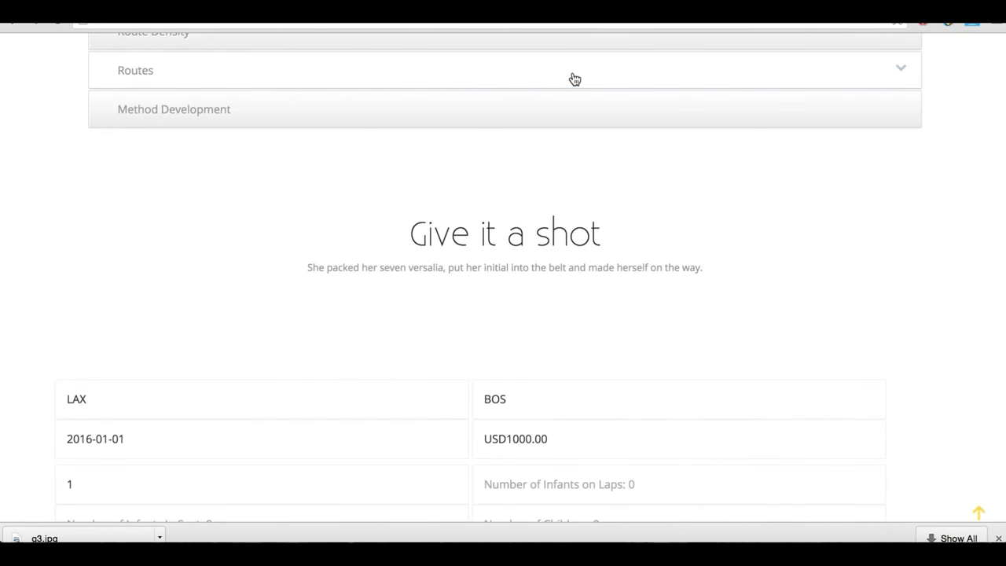
# Expand Method Development to review the regression coefficients chart and route maps
pyautogui.click(578, 116)
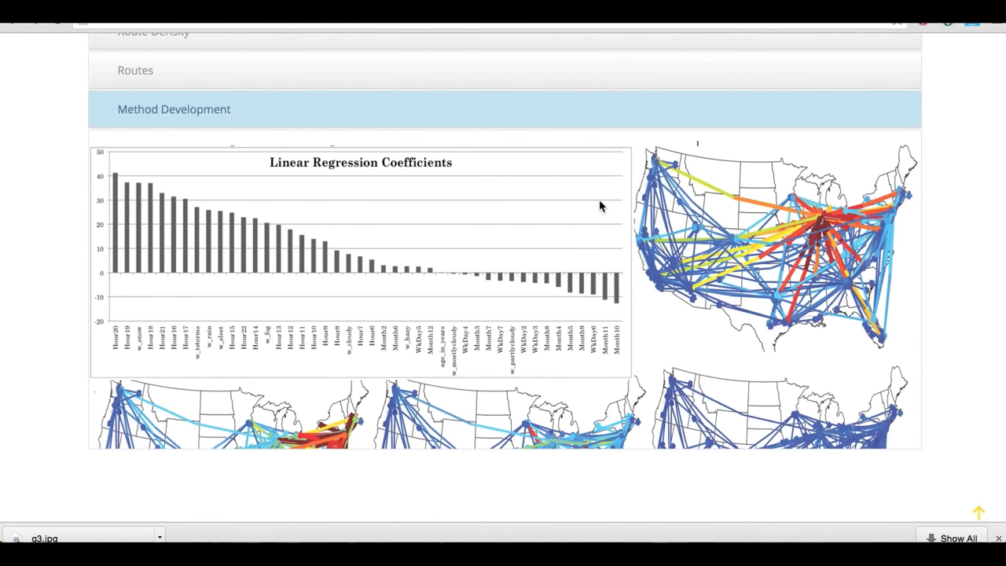
pyautogui.scroll(-3, 927, 173)
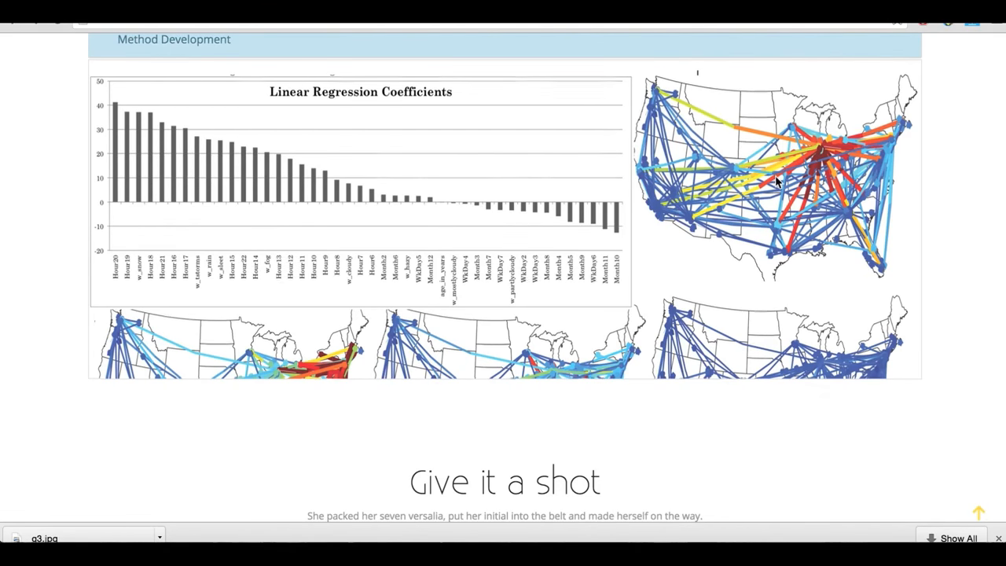
pyautogui.scroll(-3, 776, 182)
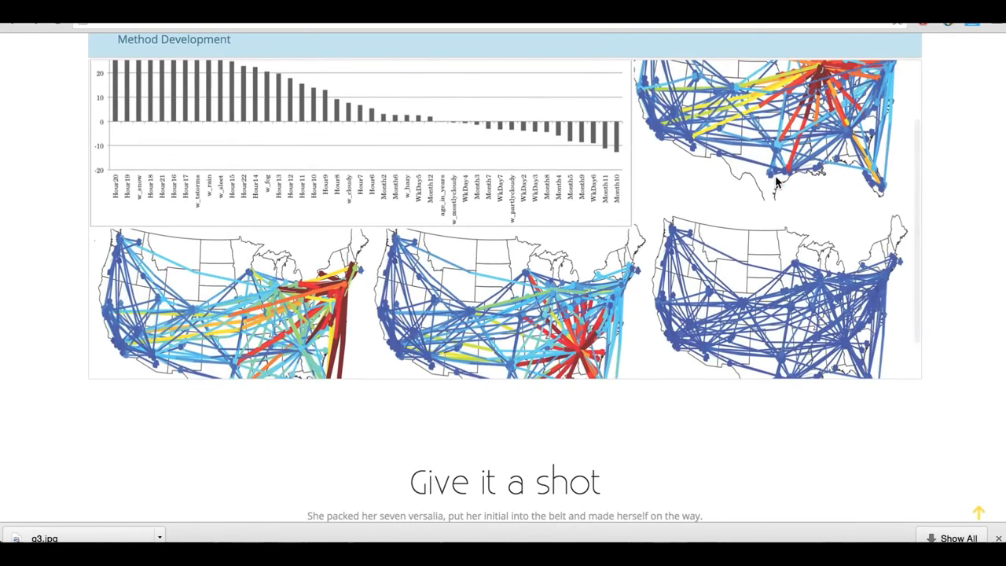
pyautogui.scroll(-2, 777, 182)
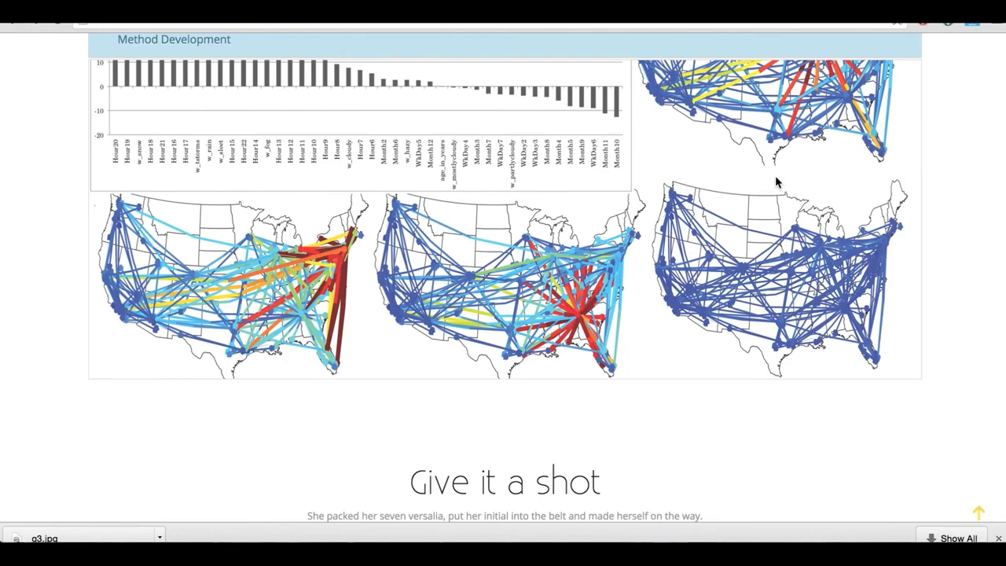
pyautogui.scroll(-4, 777, 183)
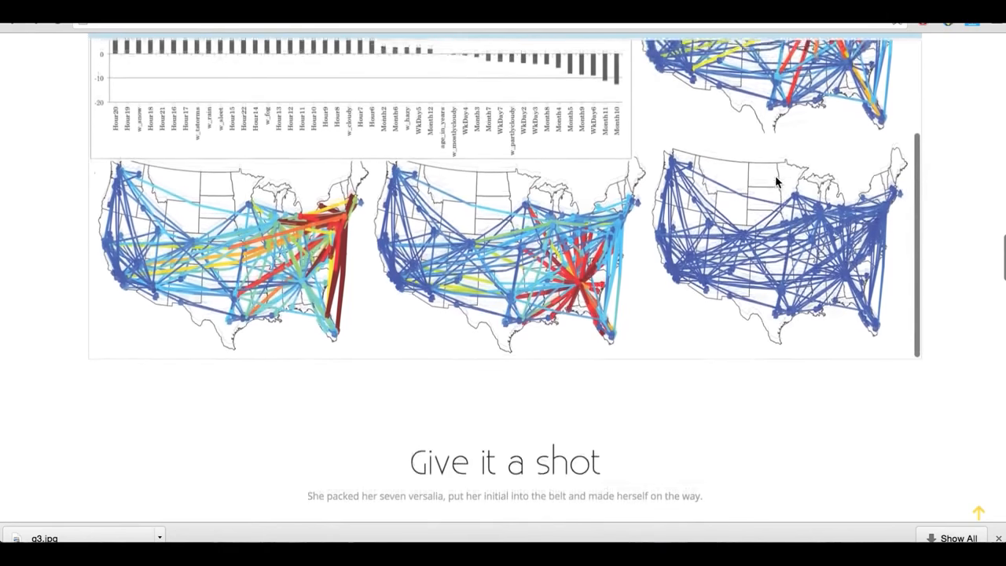
pyautogui.scroll(-2, 777, 183)
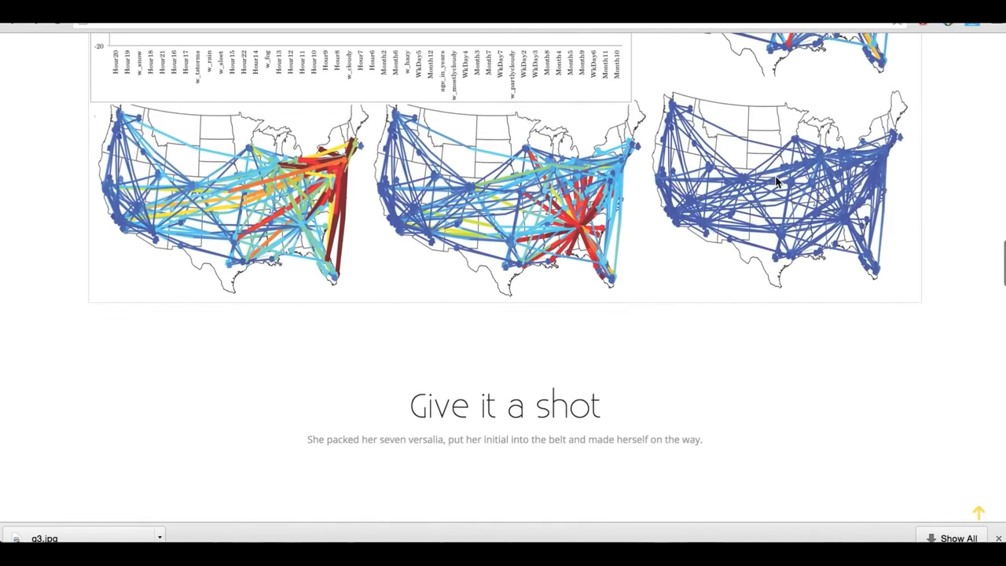
pyautogui.scroll(-2, 777, 182)
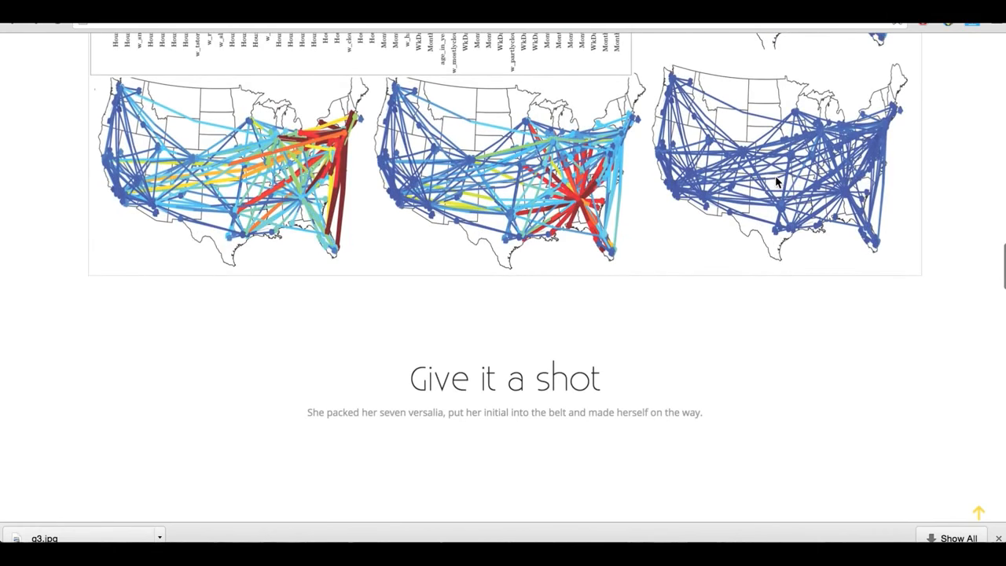
pyautogui.scroll(-2, 670, 391)
pyautogui.scroll(-4, 669, 390)
pyautogui.scroll(-4, 669, 390)
pyautogui.scroll(-4, 669, 391)
pyautogui.scroll(-2, 670, 391)
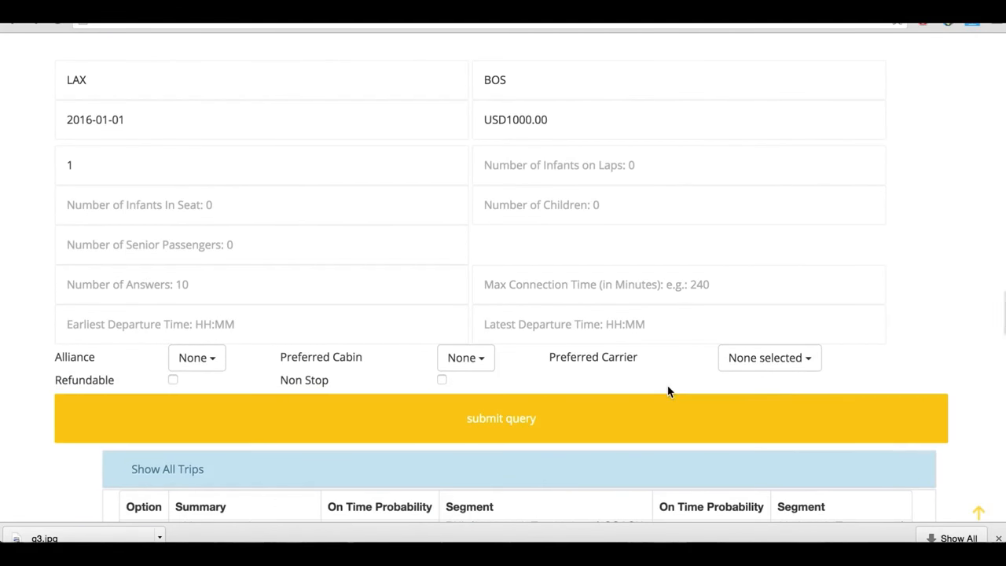
pyautogui.scroll(-3, 675, 385)
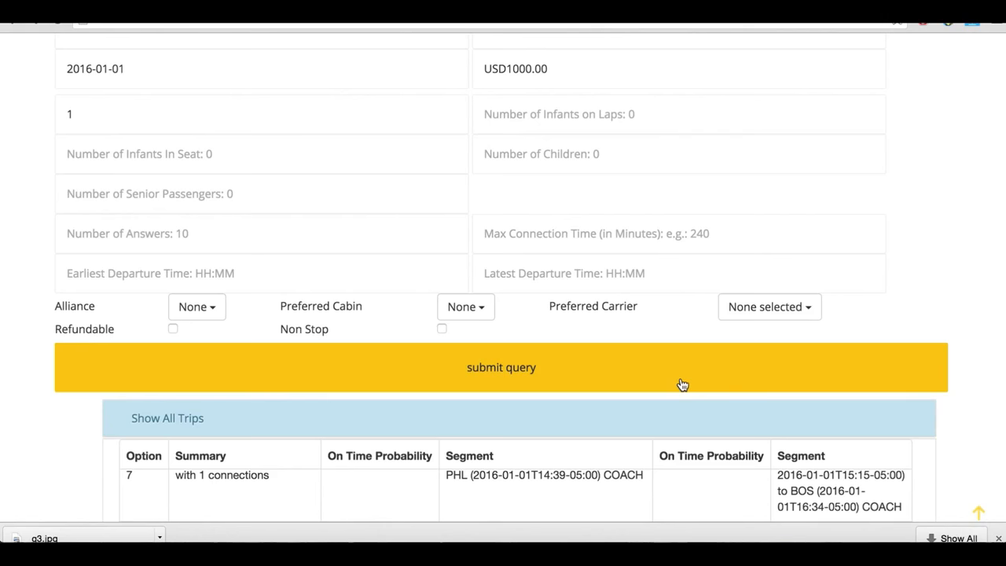
pyautogui.scroll(-1, 691, 361)
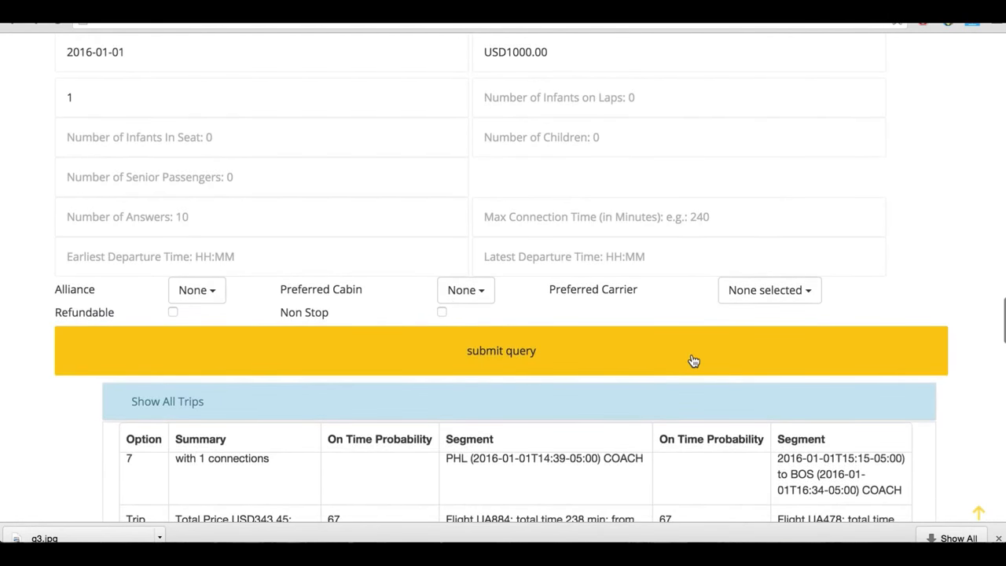
# Submit the LAX to BOS query to list trip options with prices and on-time probabilities
pyautogui.click(693, 360)
pyautogui.scroll(-3, 693, 360)
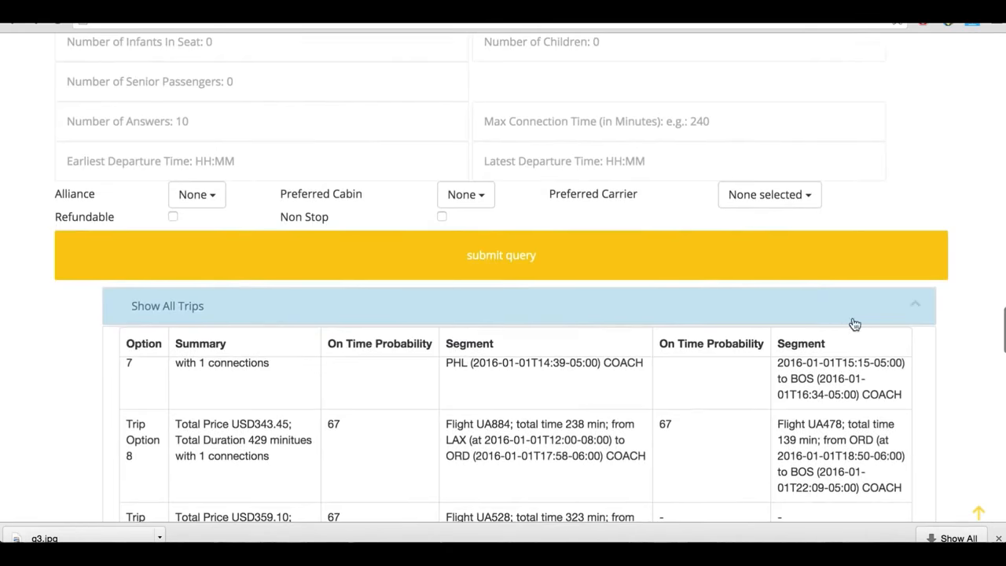
pyautogui.scroll(-2, 855, 322)
pyautogui.scroll(-2, 855, 322)
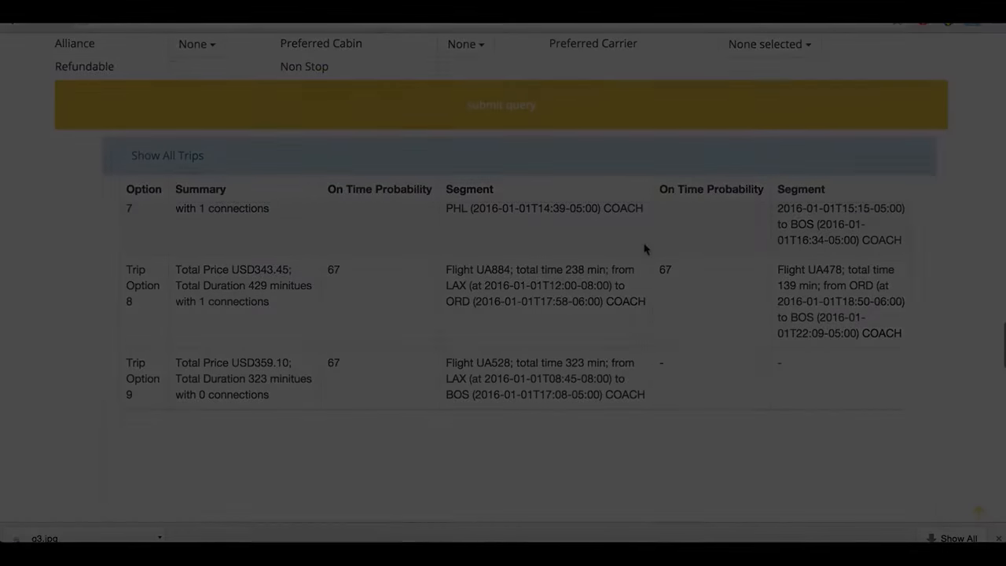